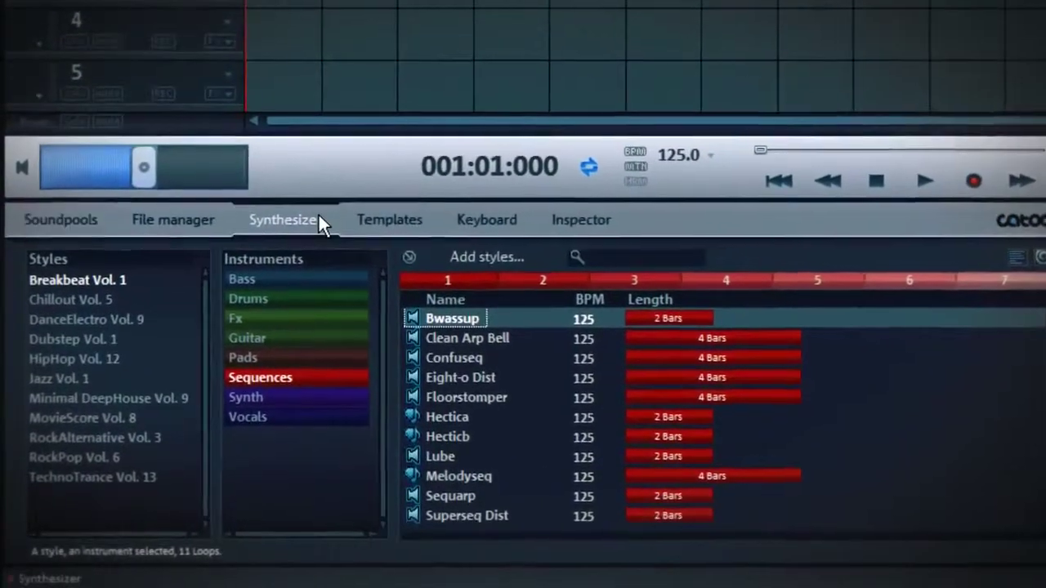
# - Add the BeatBox 2 drum synth to a track and set a bass drum hit on step 1
pyautogui.click(291, 249)
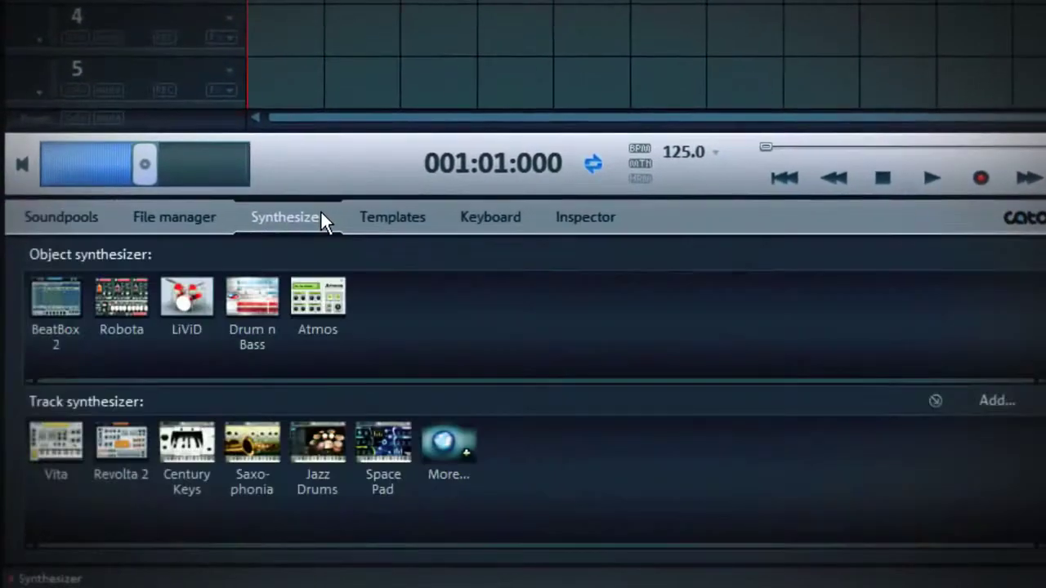
pyautogui.moveTo(71, 296); pyautogui.dragTo(299, 106)
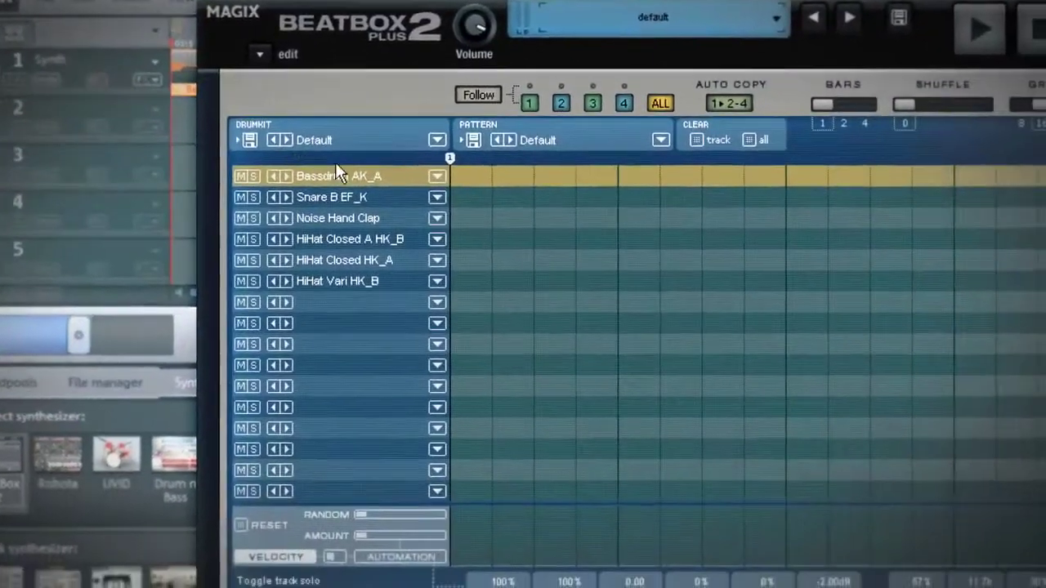
pyautogui.click(471, 176)
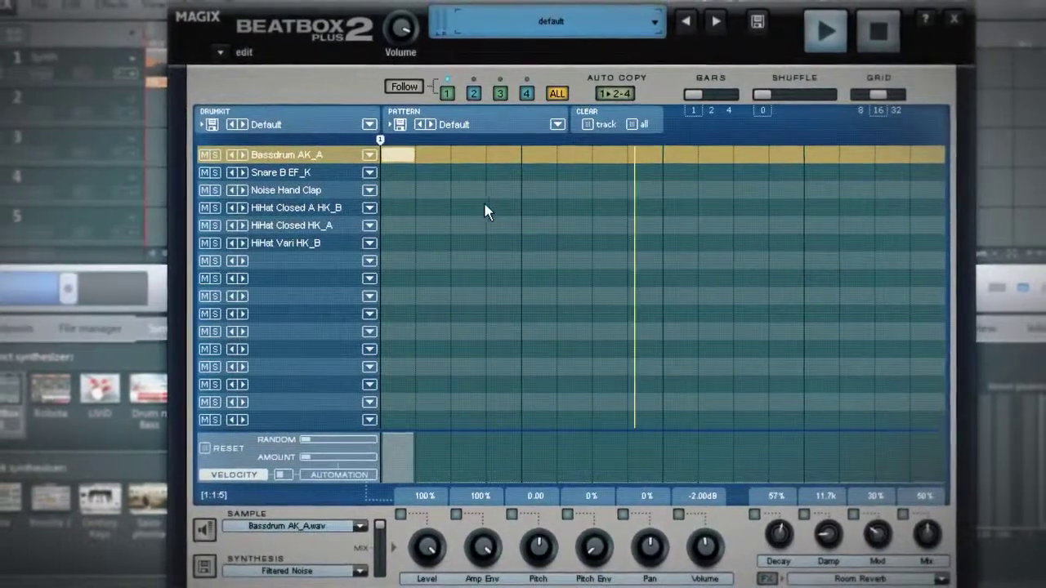
# - Add bass drum hits on steps 5, 9 and 13, with snare and clap on steps 5 and 13
pyautogui.click(536, 157)
pyautogui.click(537, 173)
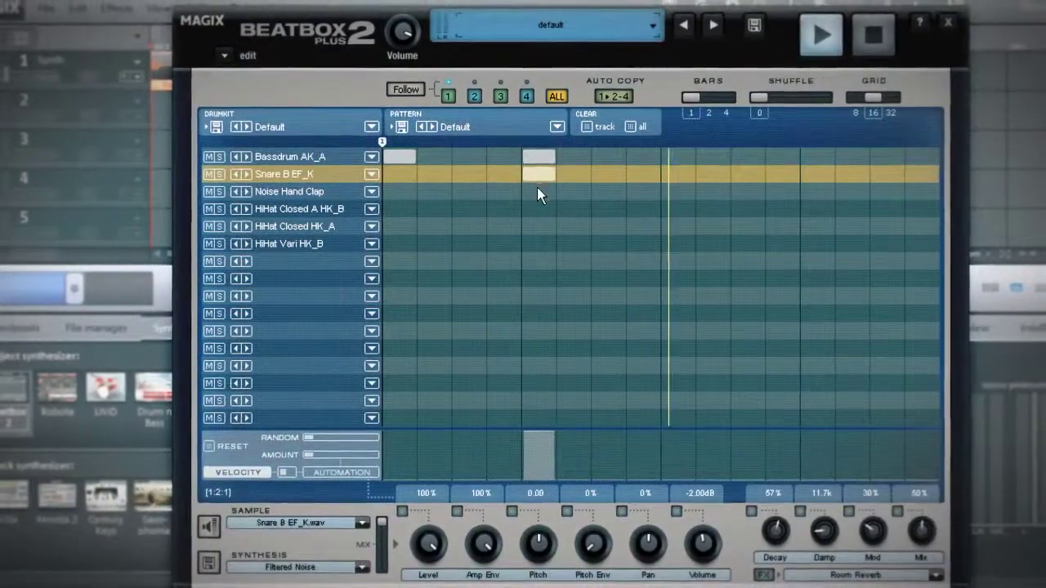
pyautogui.click(537, 191)
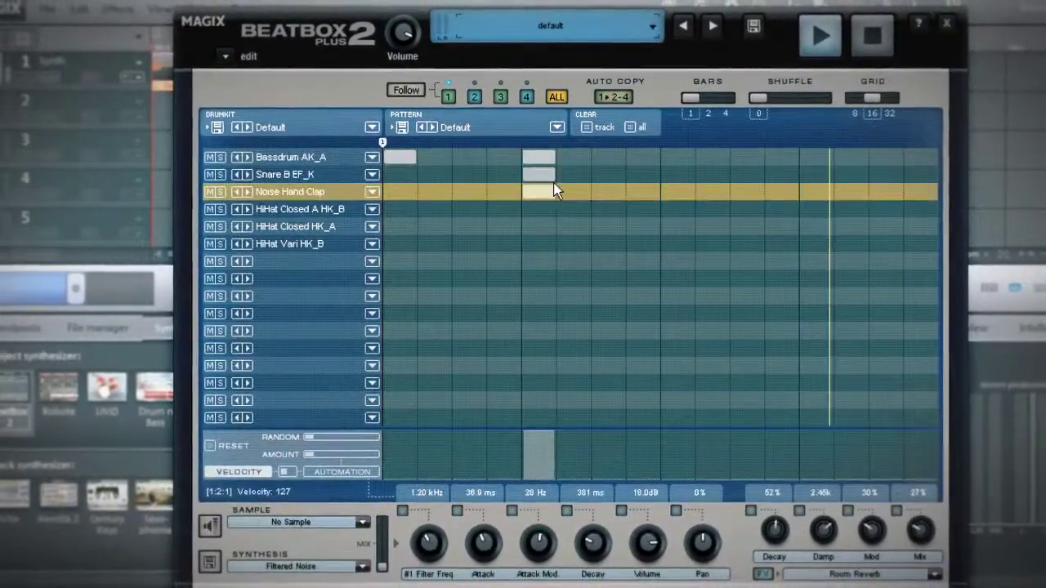
pyautogui.click(680, 157)
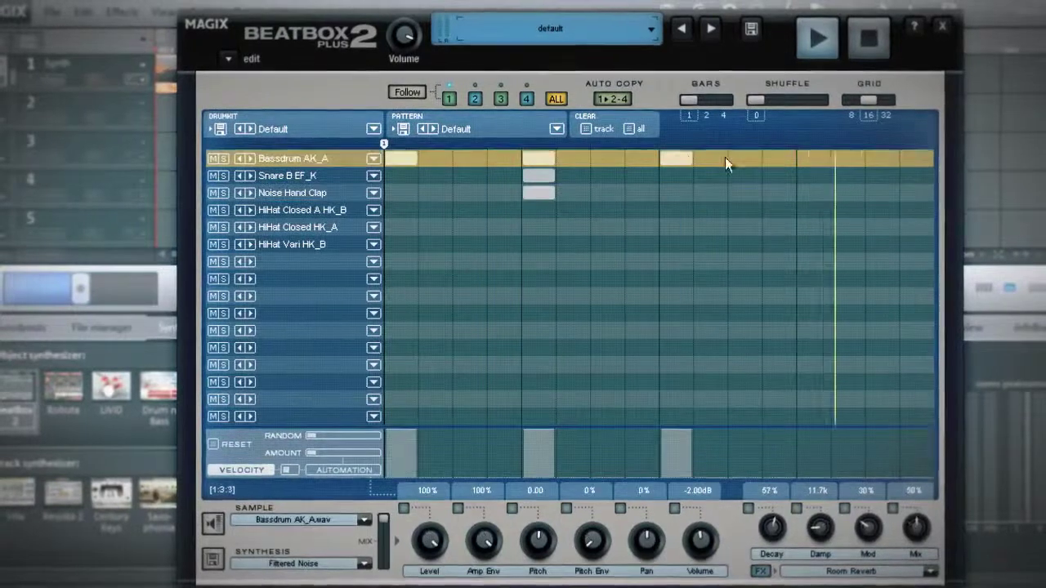
pyautogui.click(807, 160)
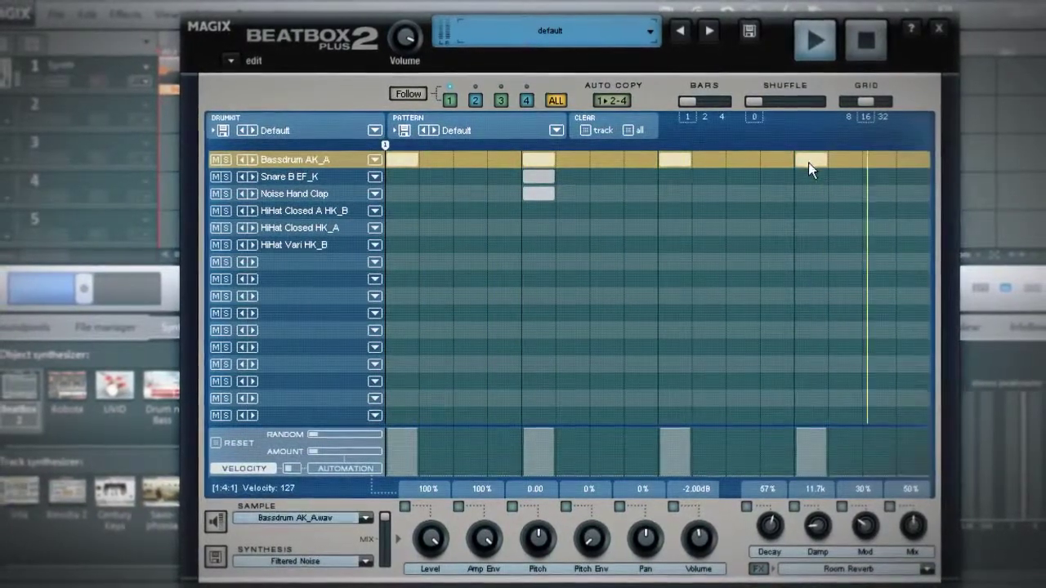
pyautogui.click(809, 174)
pyautogui.click(805, 192)
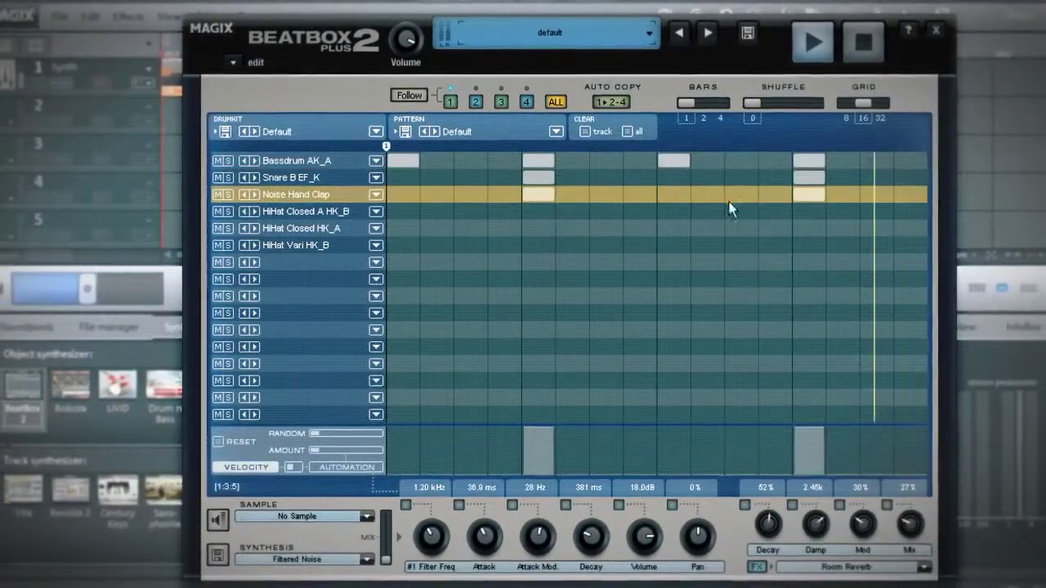
# - Add closed hi-hat hits on steps 3, 11 and 15, plus two HiHat Closed HK_A hits
pyautogui.click(474, 211)
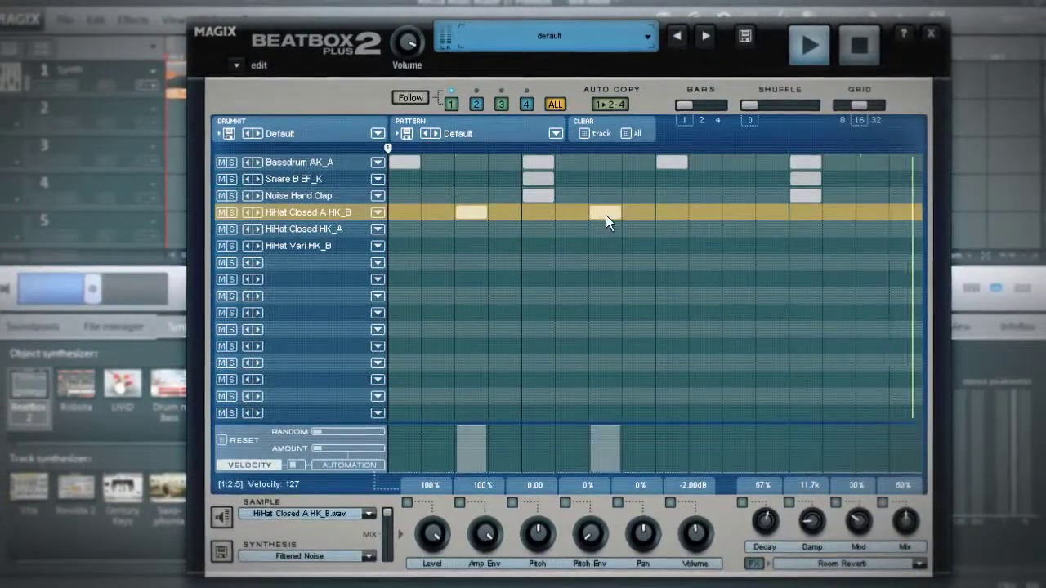
pyautogui.click(735, 211)
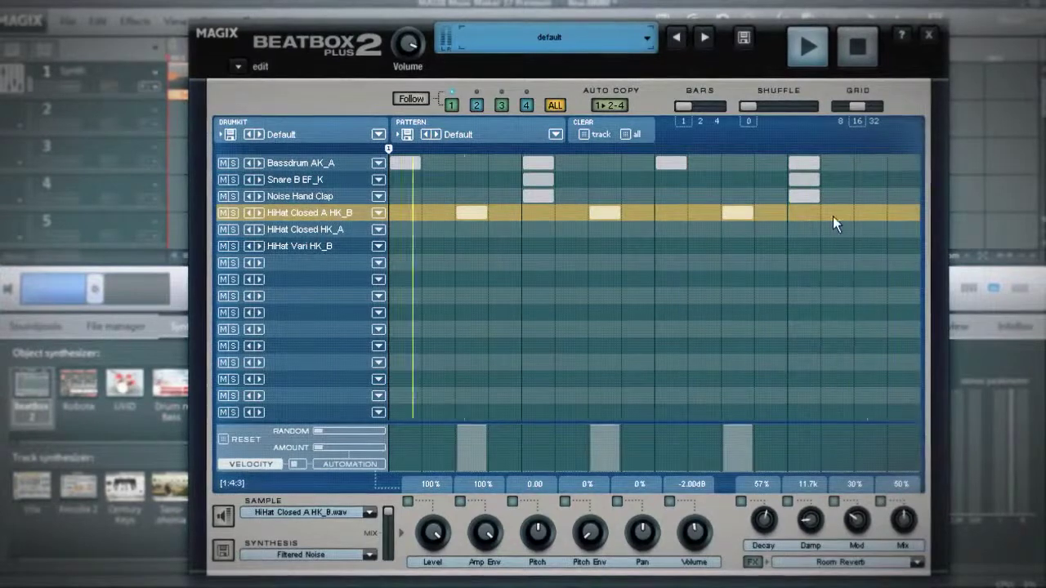
pyautogui.click(866, 215)
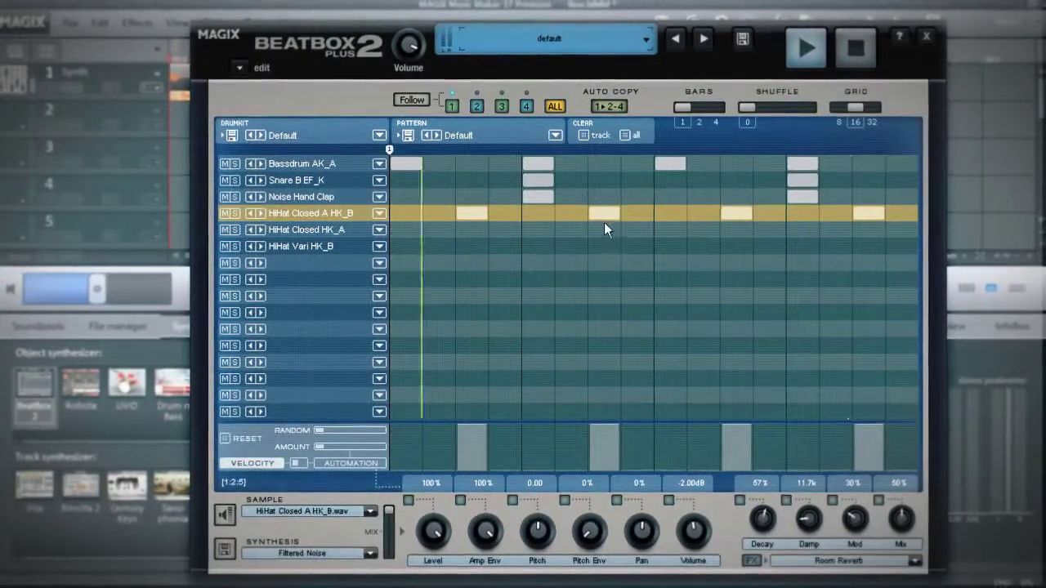
pyautogui.click(573, 230)
pyautogui.click(636, 229)
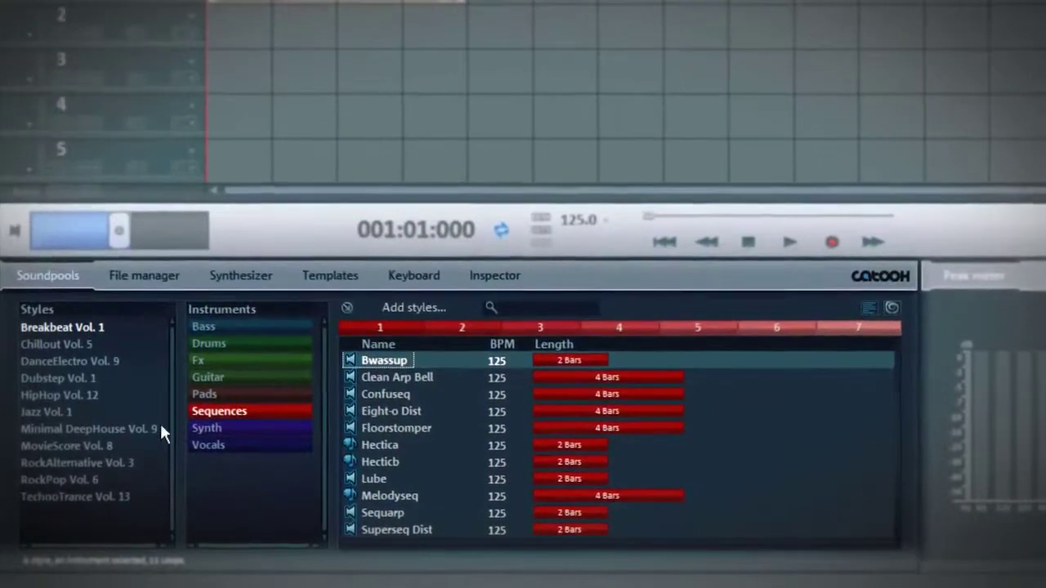
# - Preview the Loophole loop from Minimal DeepHouse Vol. 9 > Bass and place it on track 2
pyautogui.click(145, 432)
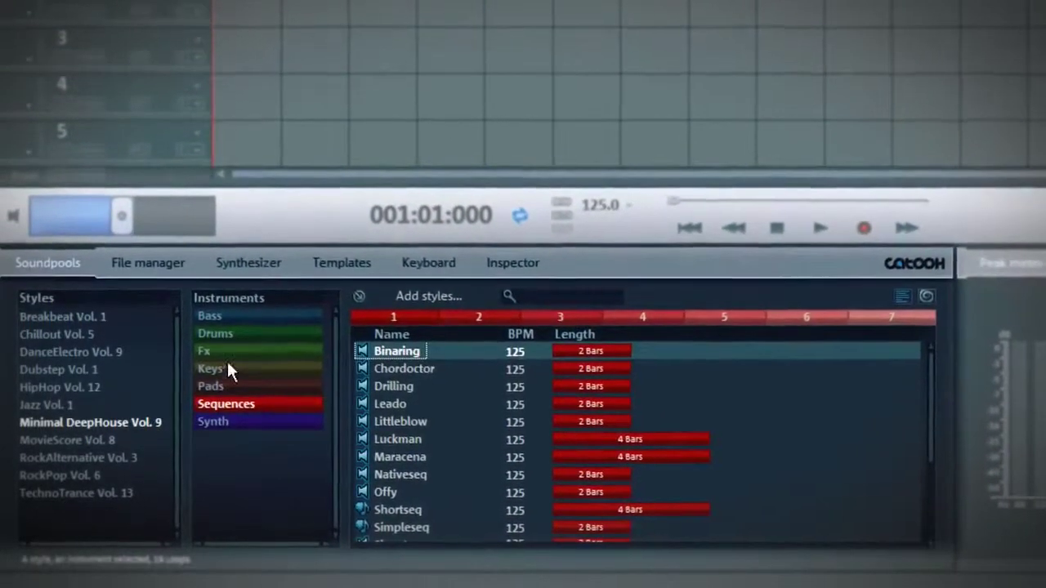
pyautogui.click(245, 317)
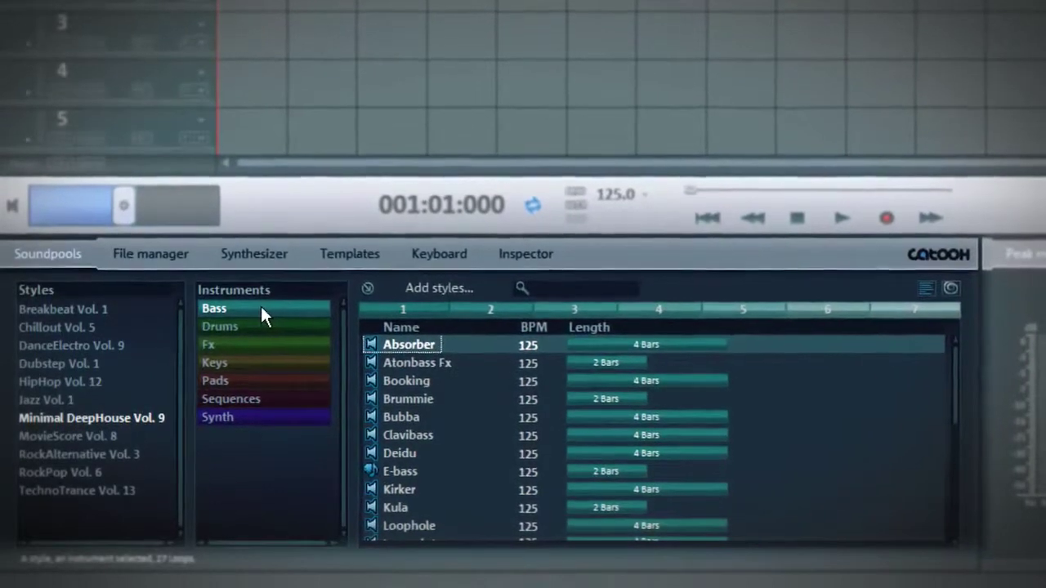
pyautogui.click(430, 524)
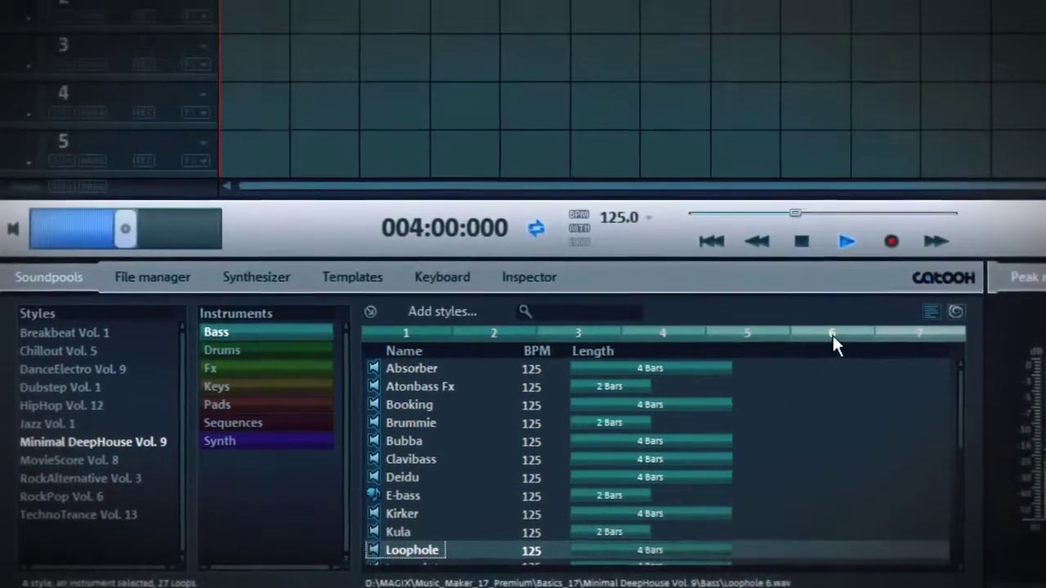
pyautogui.moveTo(831, 309); pyautogui.dragTo(296, 29)
pyautogui.moveTo(305, 176); pyautogui.dragTo(273, 146)
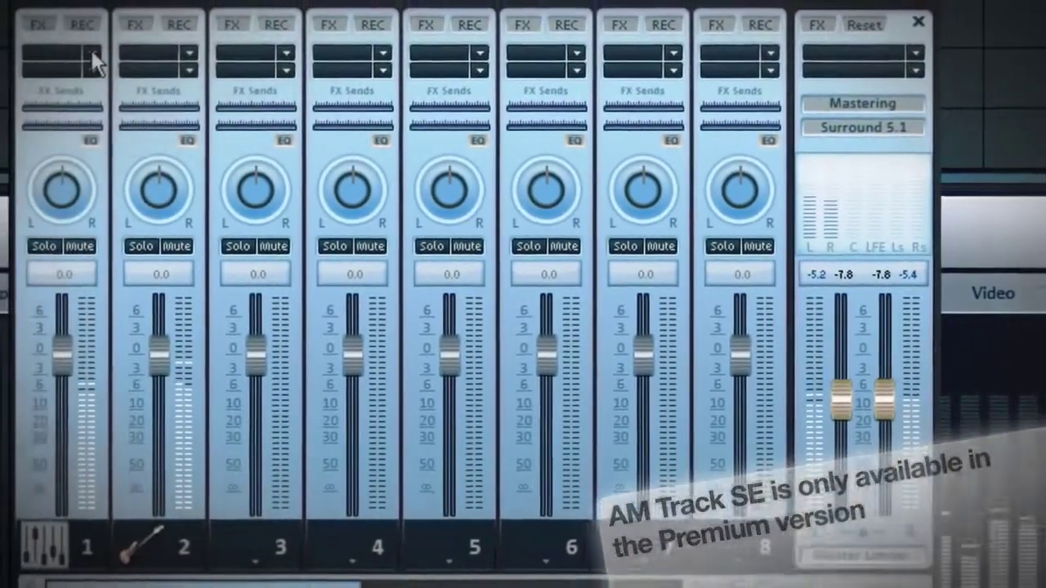
# - Insert am-track_SE on channel 1, load preset 009: [dr] submix, fat, and raise its Output
pyautogui.click(92, 53)
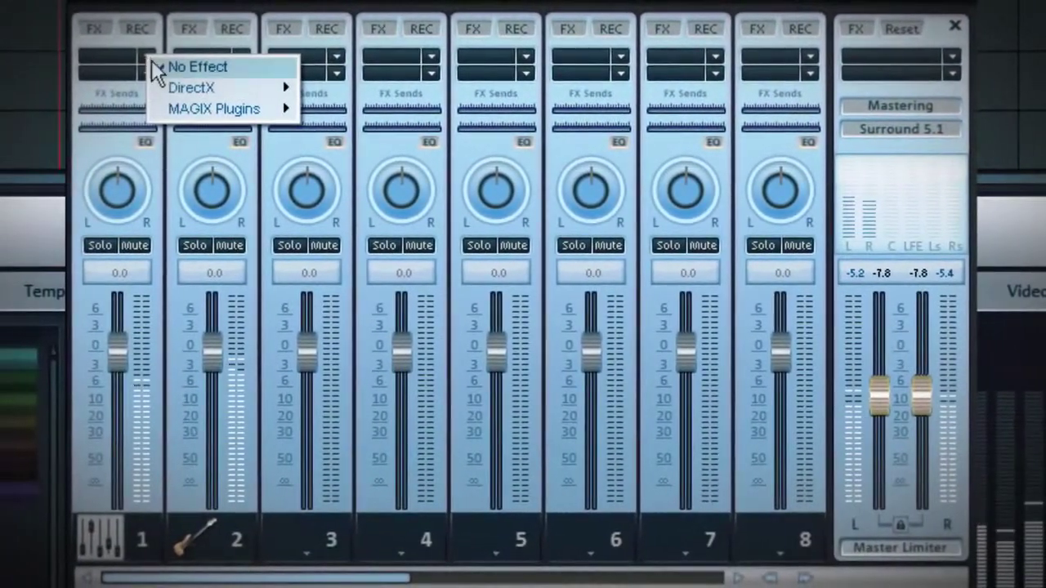
pyautogui.moveTo(217, 111)
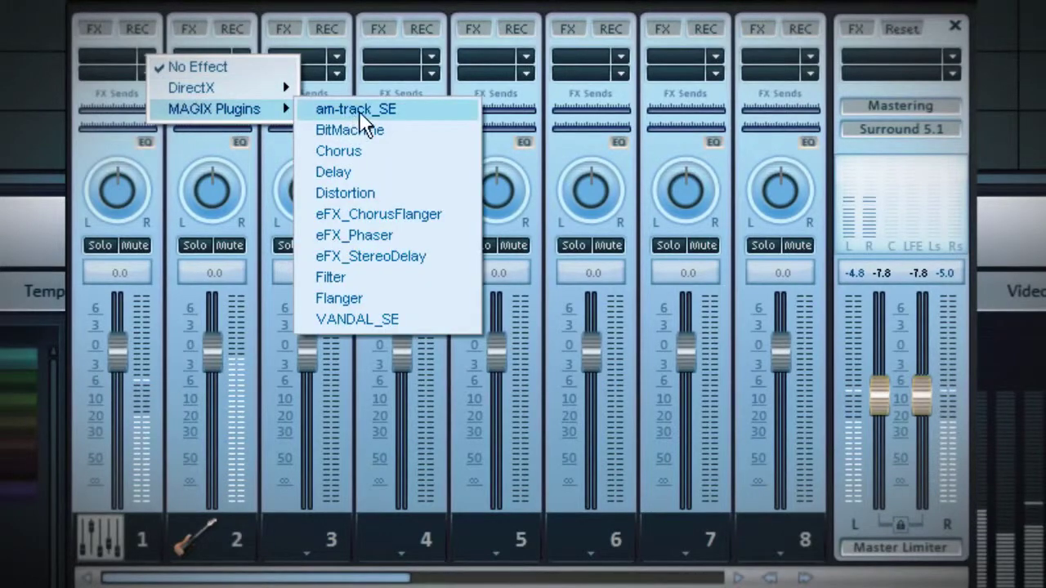
pyautogui.click(359, 115)
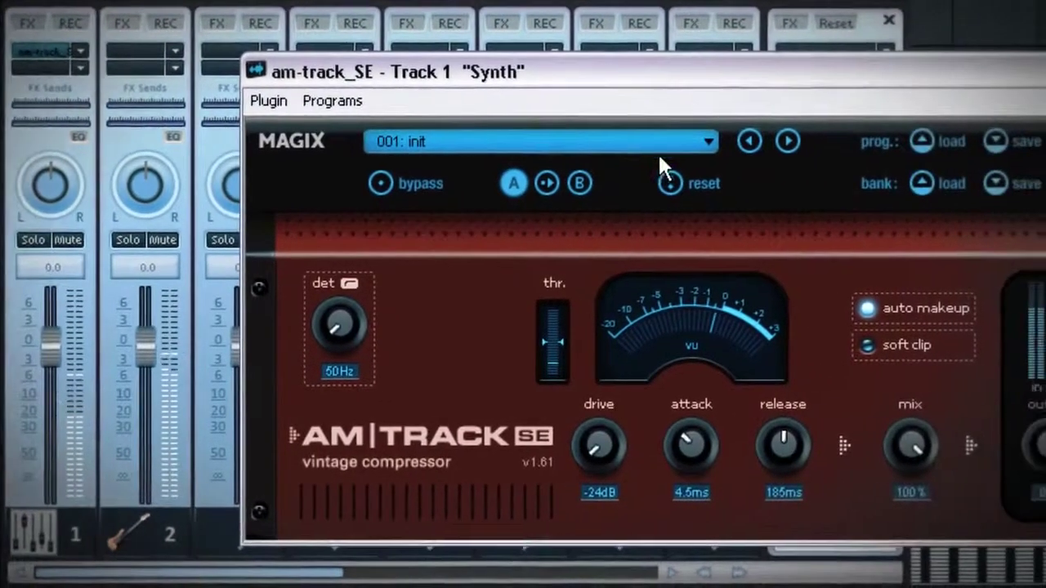
pyautogui.click(774, 147)
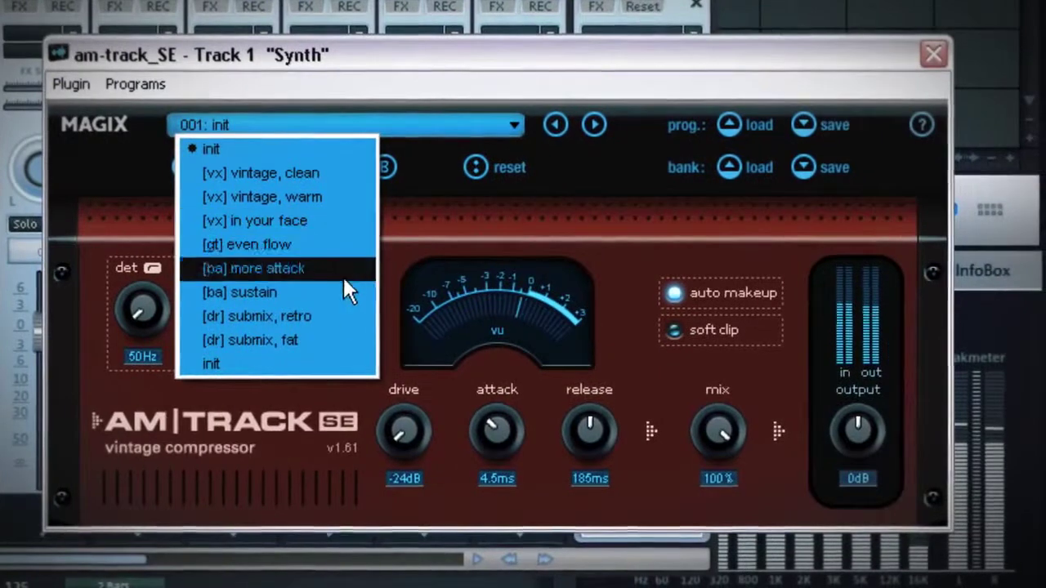
pyautogui.click(393, 344)
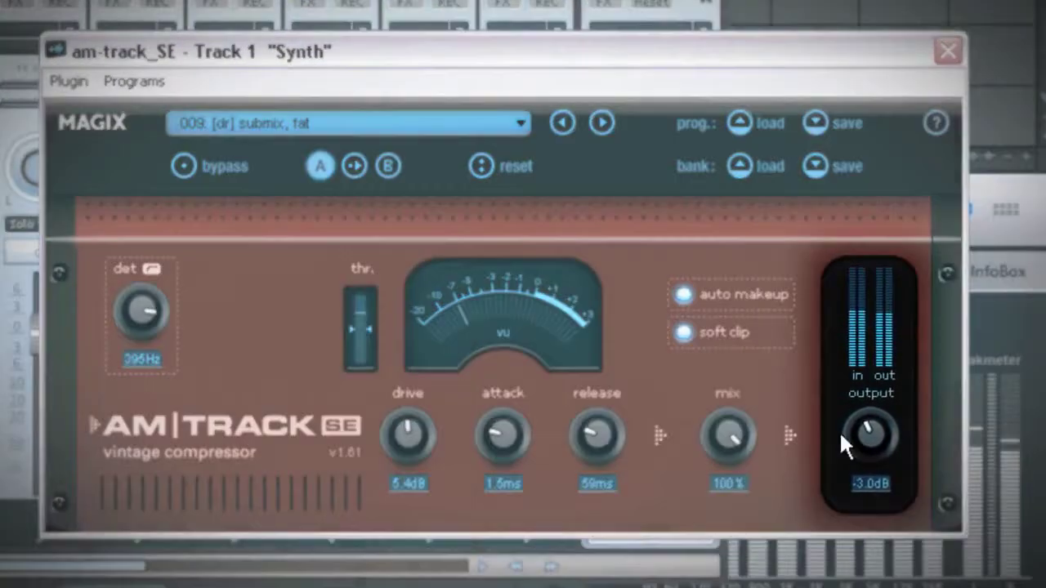
pyautogui.moveTo(866, 429); pyautogui.dragTo(909, 426)
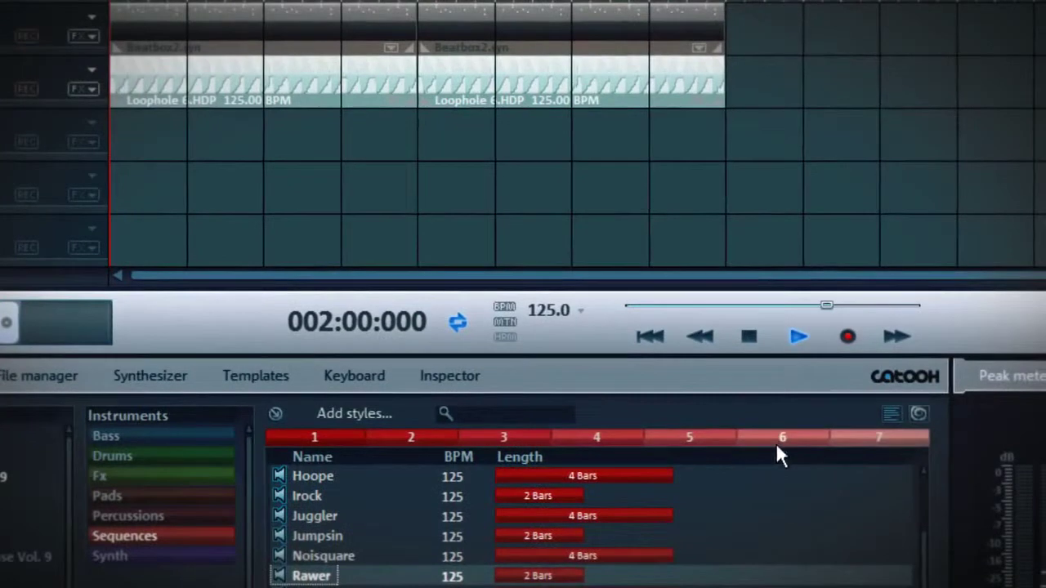
# - Place Rawer variation 6 on track 3 from bar 5 and a short Rawer 1 near bar 8
pyautogui.moveTo(775, 439); pyautogui.dragTo(597, 151)
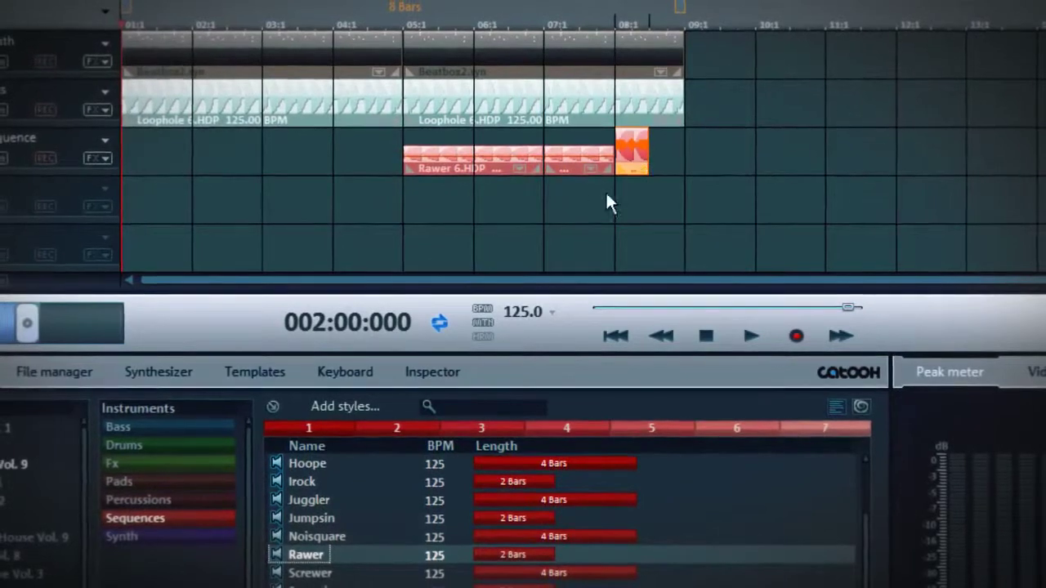
pyautogui.moveTo(310, 426); pyautogui.dragTo(582, 212)
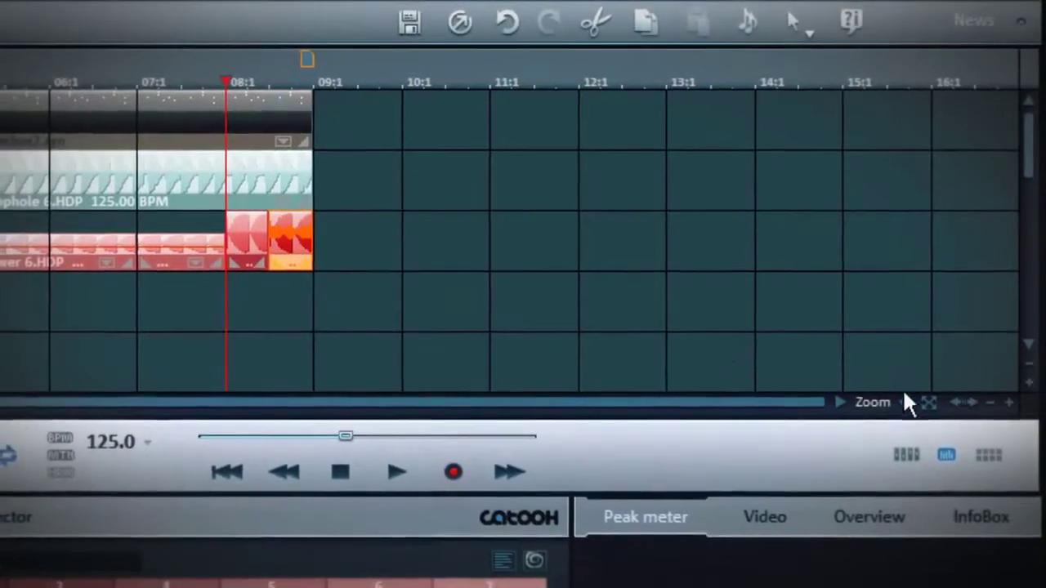
# - Zoom in three times on the end of the arrangement around bar 8
pyautogui.click(1007, 400)
pyautogui.click(1008, 400)
pyautogui.click(1008, 399)
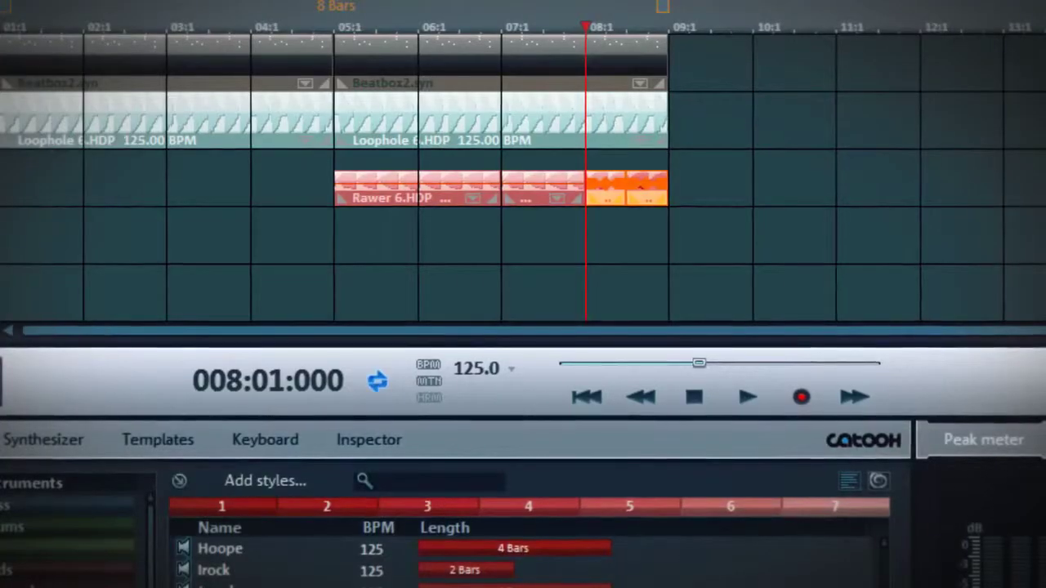
# - Select the clips from bar 5 to 9 and trim the Beatbox2 clips to end at bars 4 and 12
pyautogui.moveTo(723, 219); pyautogui.dragTo(684, 63)
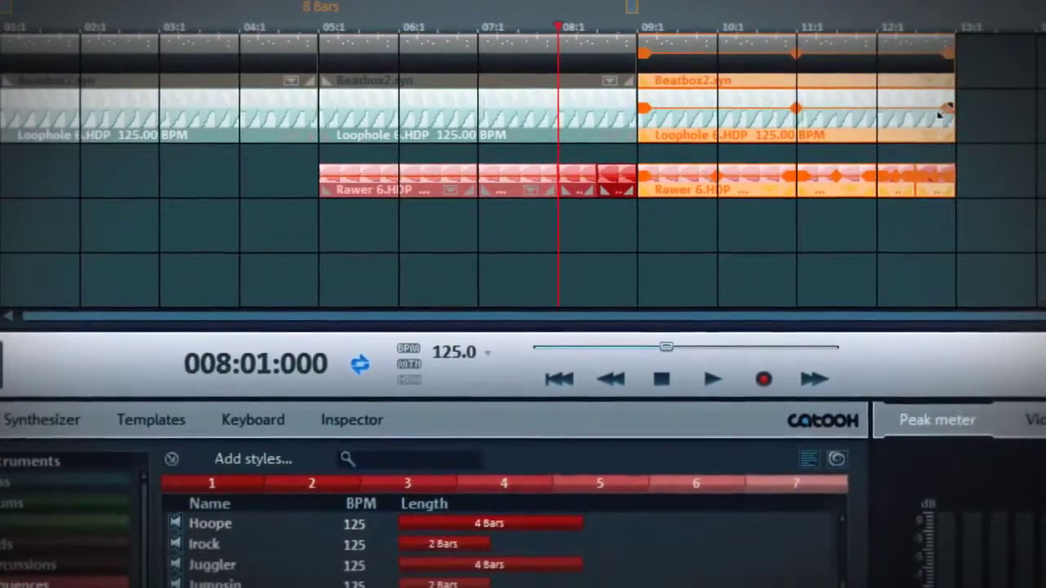
pyautogui.click(977, 104)
pyautogui.moveTo(940, 81); pyautogui.dragTo(862, 81)
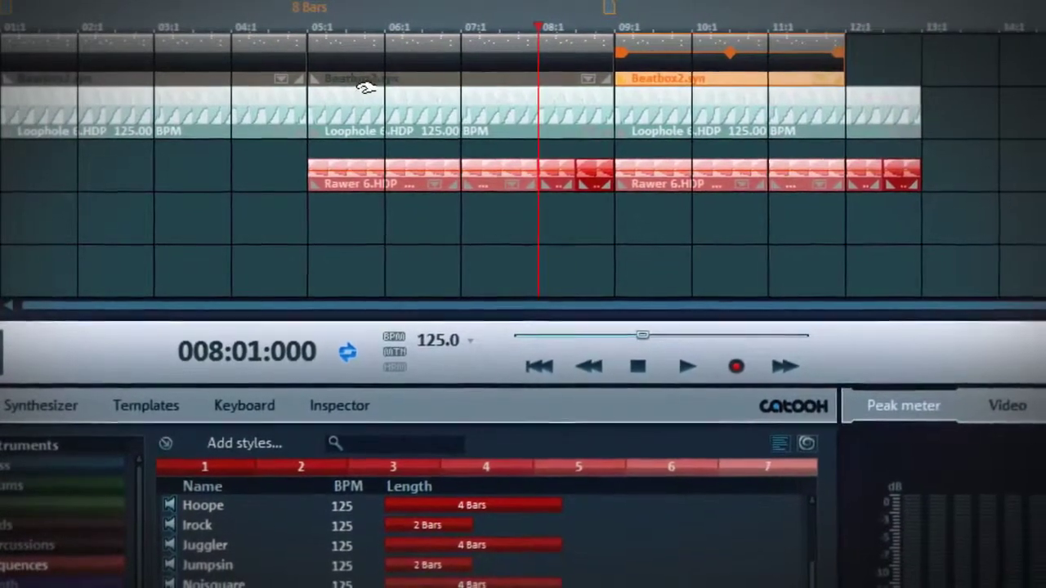
pyautogui.moveTo(303, 82); pyautogui.dragTo(231, 81)
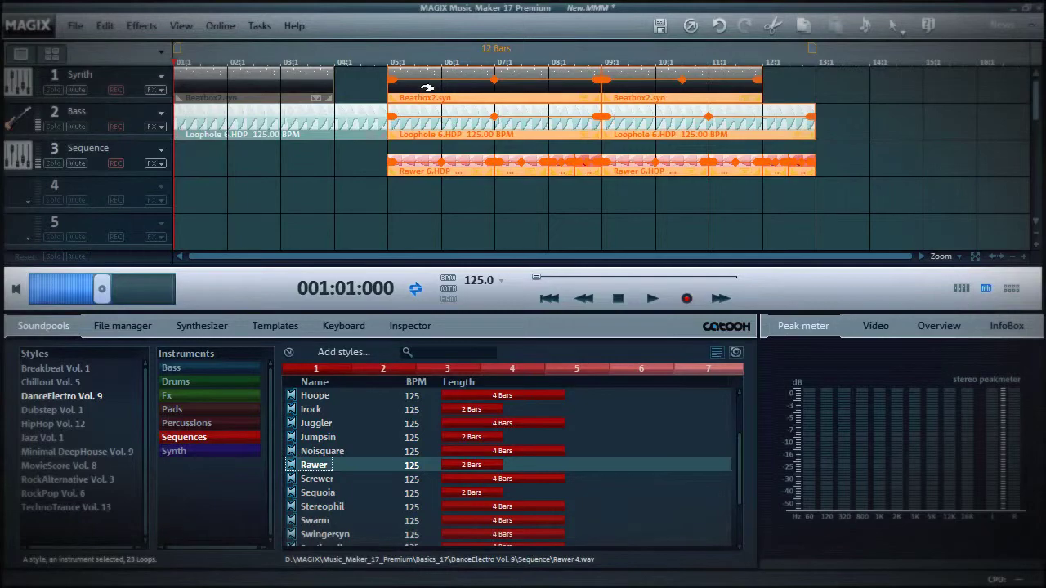
# - Duplicate the selection, move Rawer 4 to the track below and slide Rawer 1 into its spot
pyautogui.hotkey('ctrl', 'd')
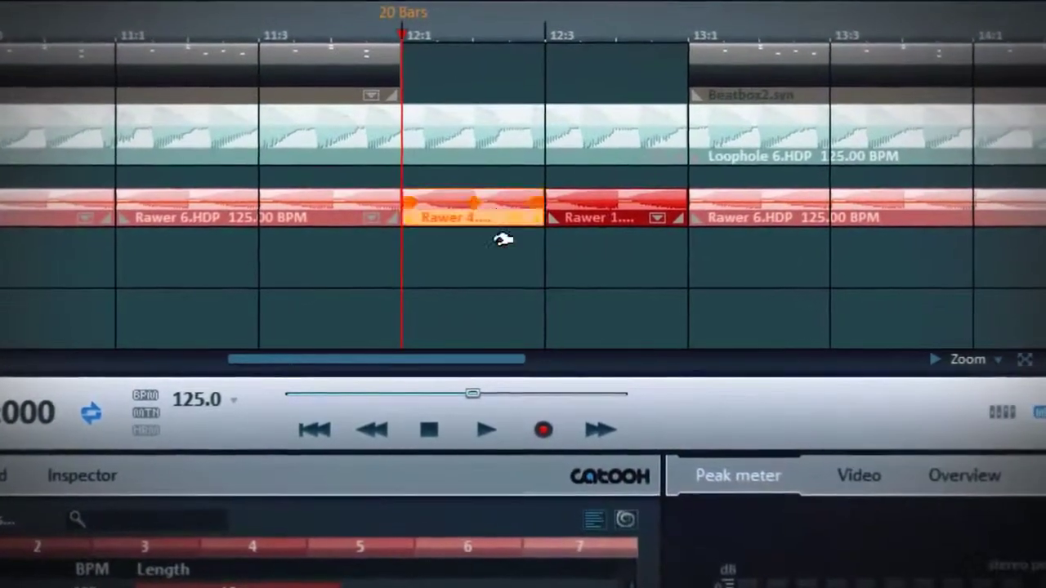
pyautogui.moveTo(503, 239); pyautogui.dragTo(646, 257)
pyautogui.moveTo(621, 209); pyautogui.dragTo(493, 214)
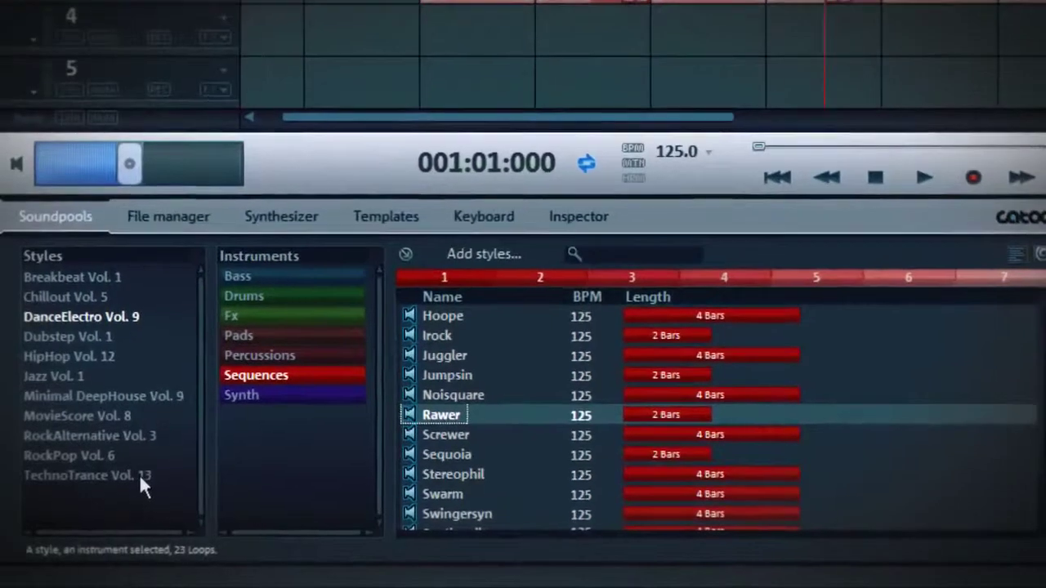
# - Browse the TechnoTrance Vol. 13 percussion loops, scrolling down the list
pyautogui.click(141, 478)
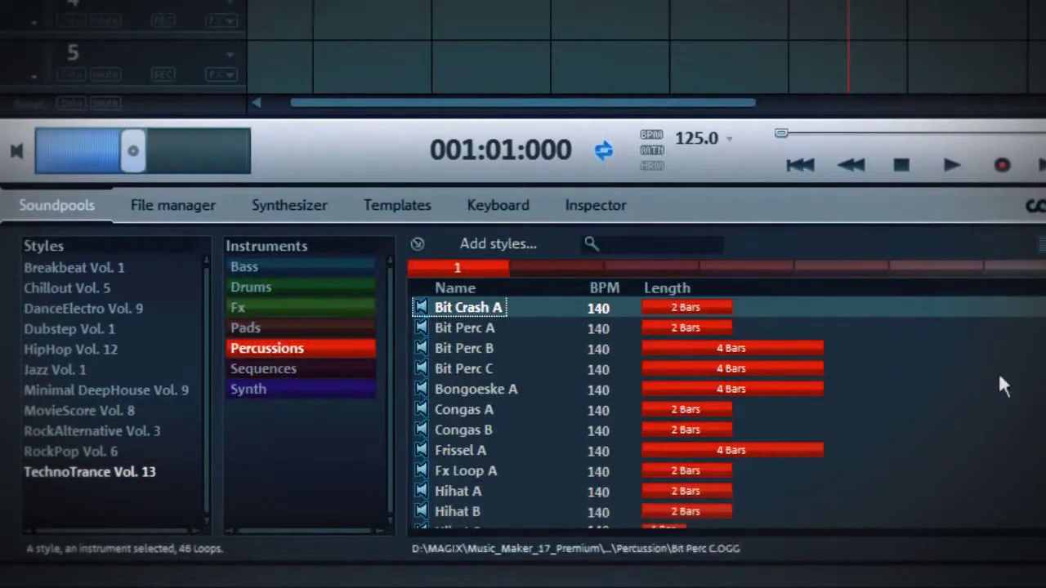
pyautogui.scroll(-1, 1004, 386)
pyautogui.scroll(-1, 556, 408)
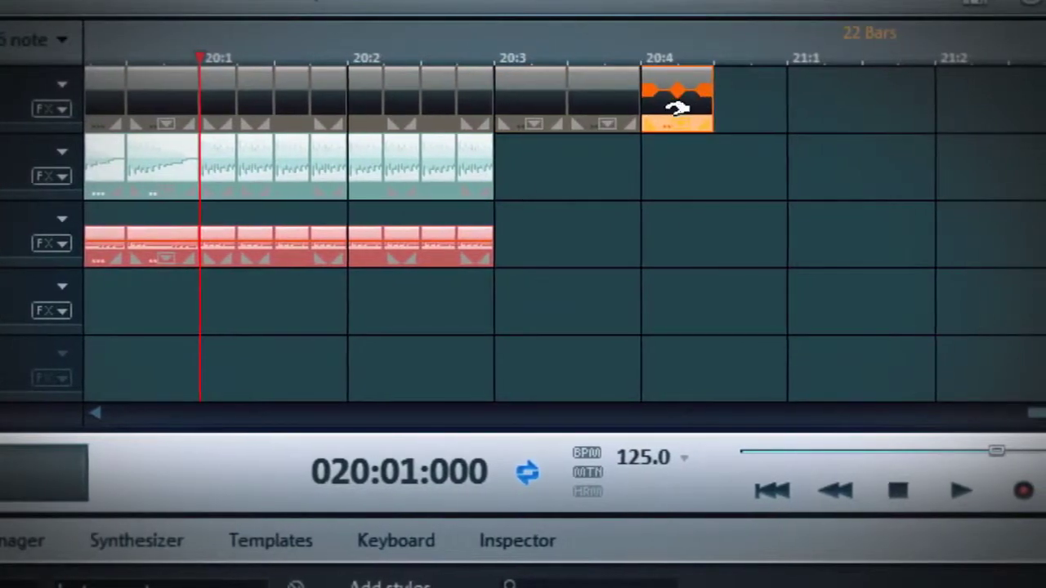
# - Scroll right and move the Rawer 4 clip left to about bar 20:3
pyautogui.hscroll(3, 1032, 420)
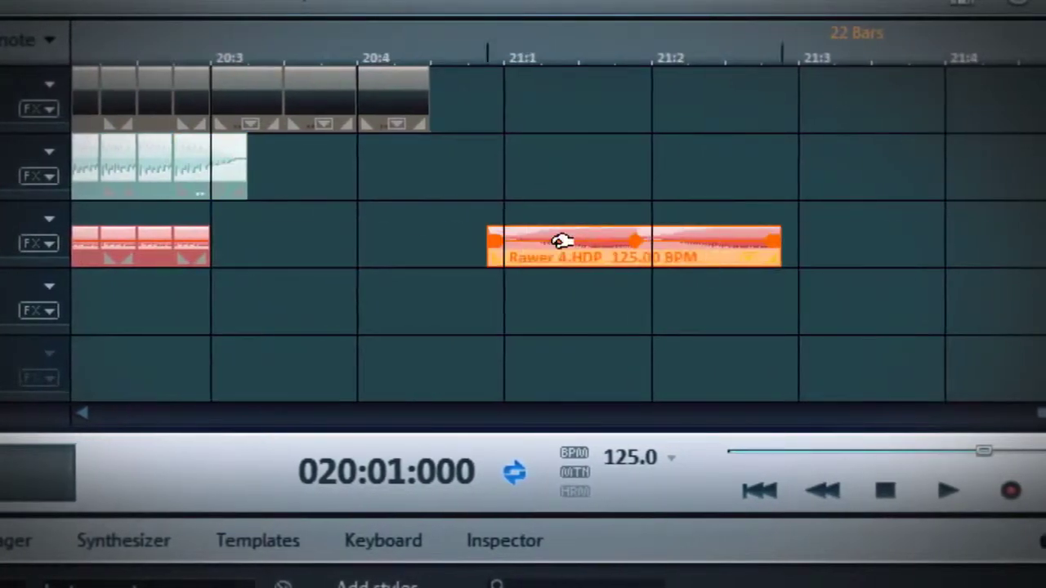
pyautogui.moveTo(563, 241); pyautogui.dragTo(310, 245)
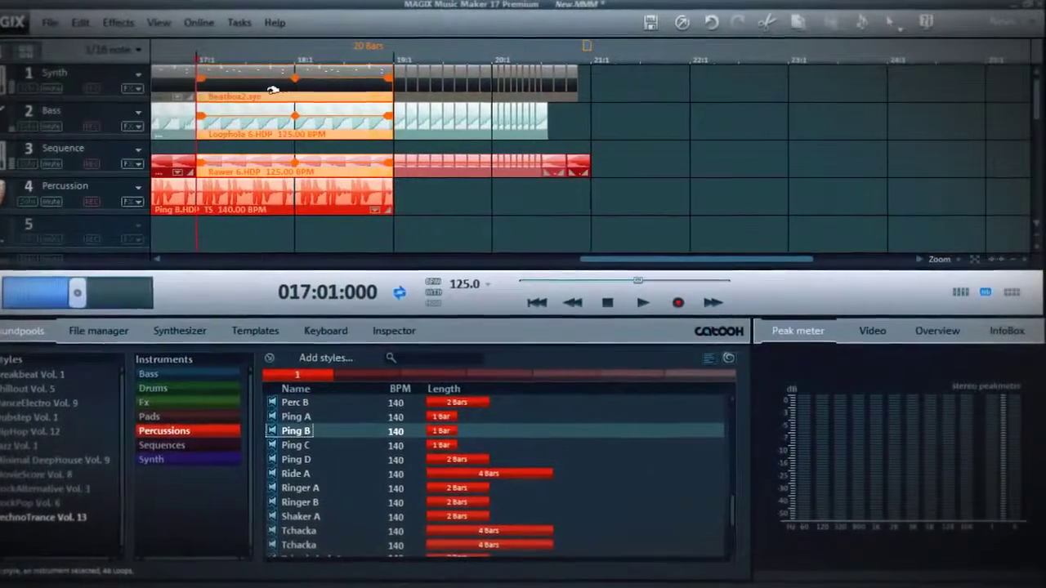
# - Copy the selected clips to bar 21, stretch them to bar 25, and cut the Rawer 6 copy at 21:2
pyautogui.moveTo(237, 88); pyautogui.dragTo(660, 88)
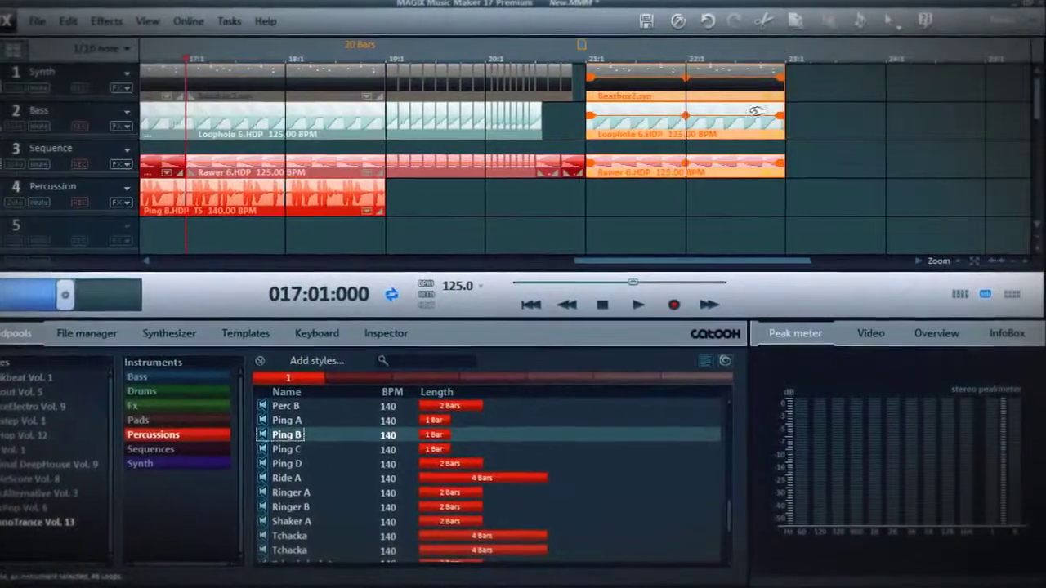
pyautogui.moveTo(772, 114); pyautogui.dragTo(983, 107)
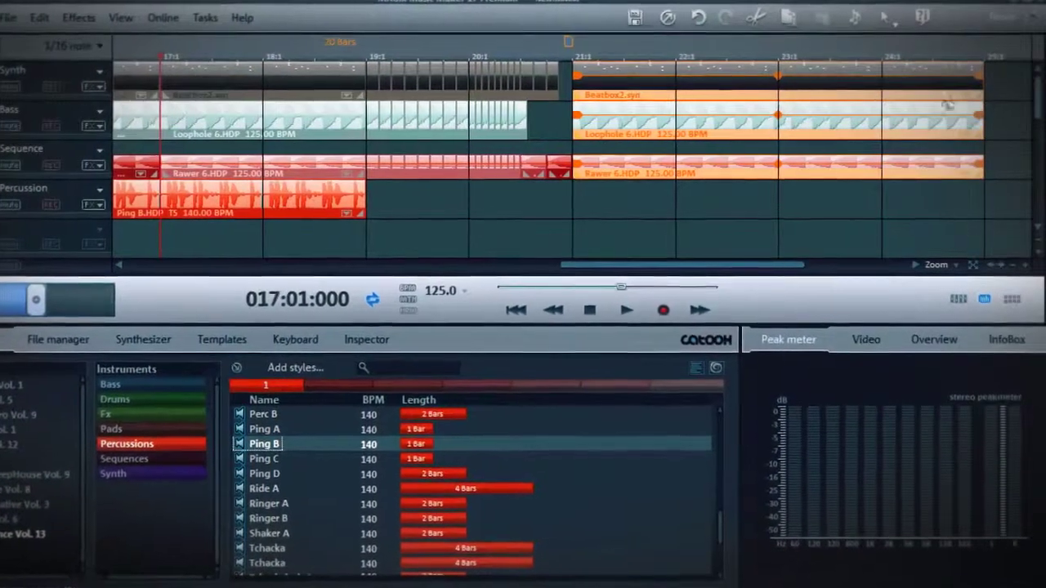
pyautogui.scroll(3, 1005, 262)
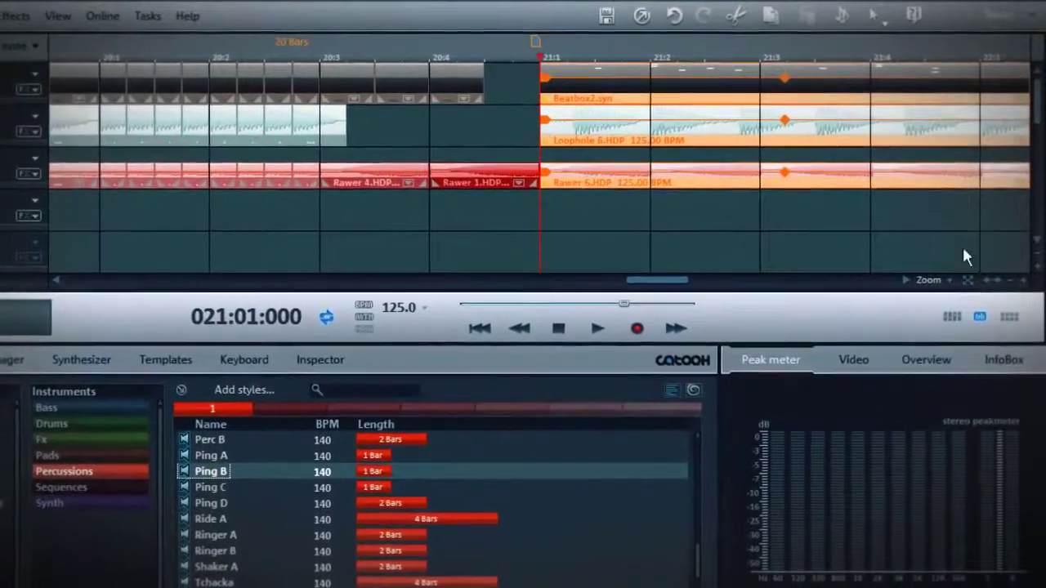
pyautogui.moveTo(553, 172); pyautogui.dragTo(722, 187)
pyautogui.click(624, 64)
pyautogui.press('t')
pyautogui.press('Delete')
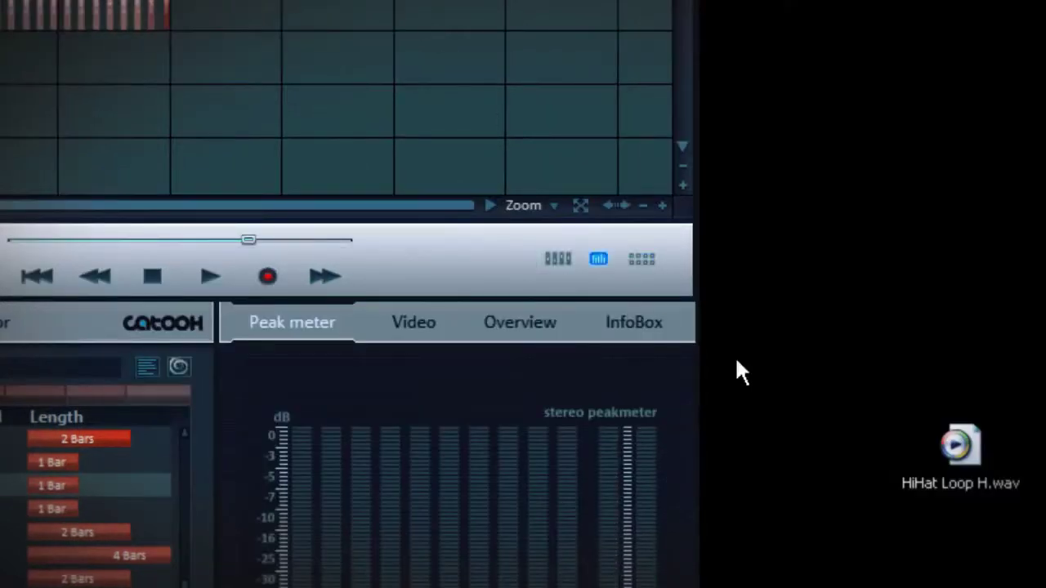
# - Import HiHat Loop H.wav at bar 21, lengthen it to bar 25 and play the section back
pyautogui.moveTo(958, 445); pyautogui.dragTo(4, 105)
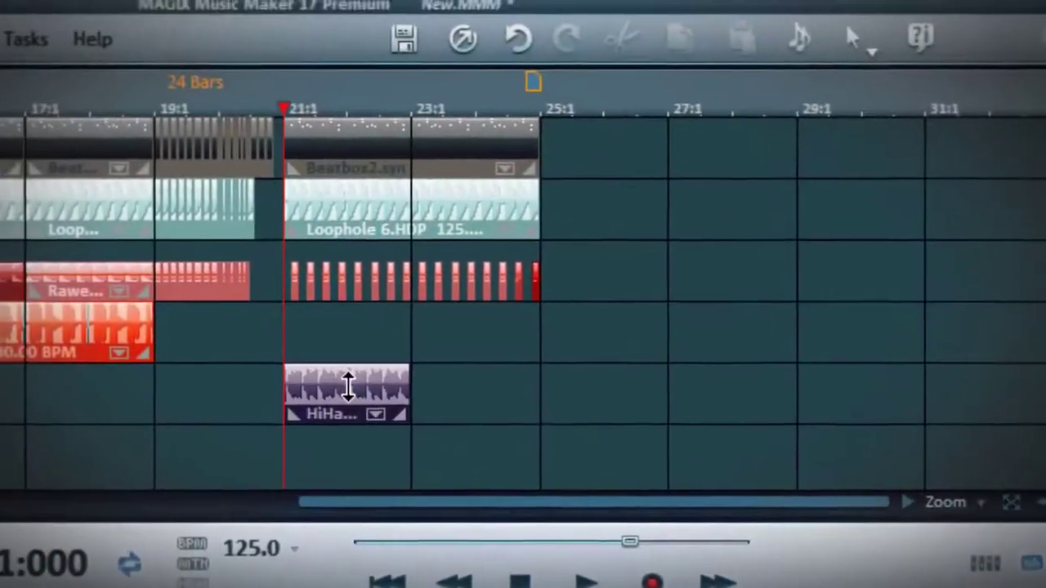
pyautogui.click(402, 413)
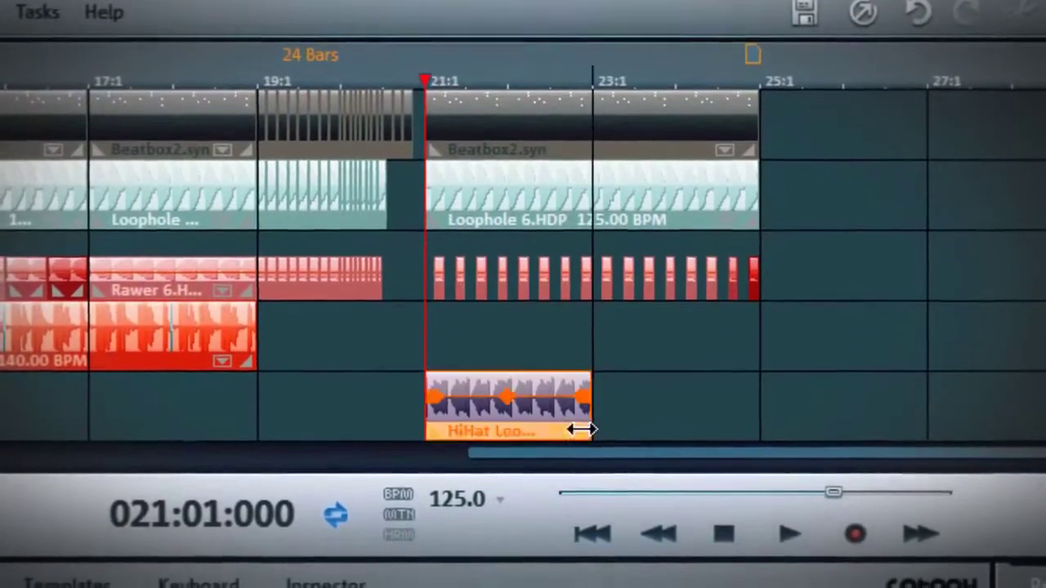
pyautogui.moveTo(582, 430); pyautogui.dragTo(739, 428)
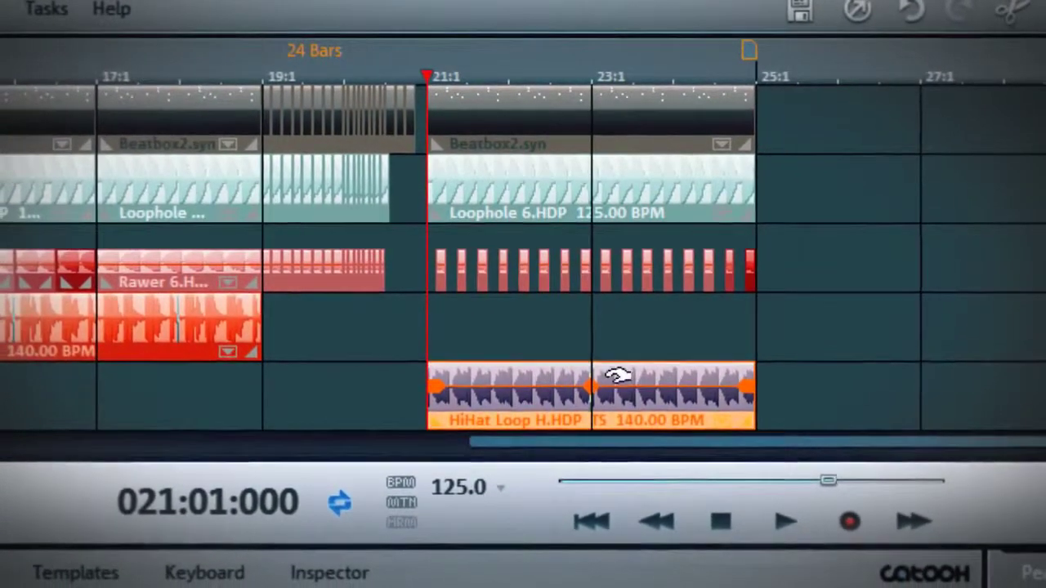
pyautogui.press('space')
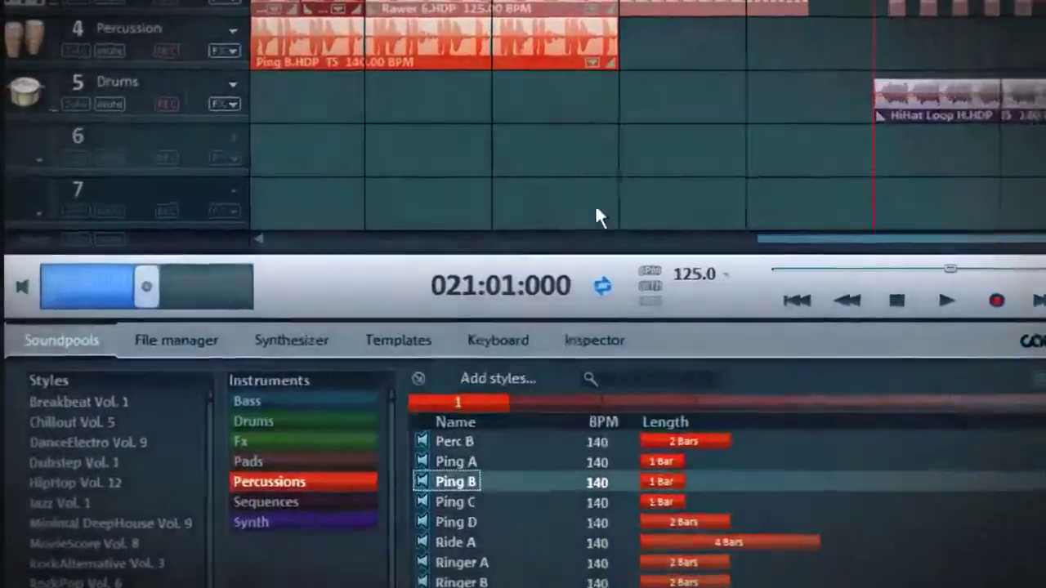
# - Arm track 7 for recording and load Revolta 2 with the [141] Mega fm 01 preset
pyautogui.click(167, 211)
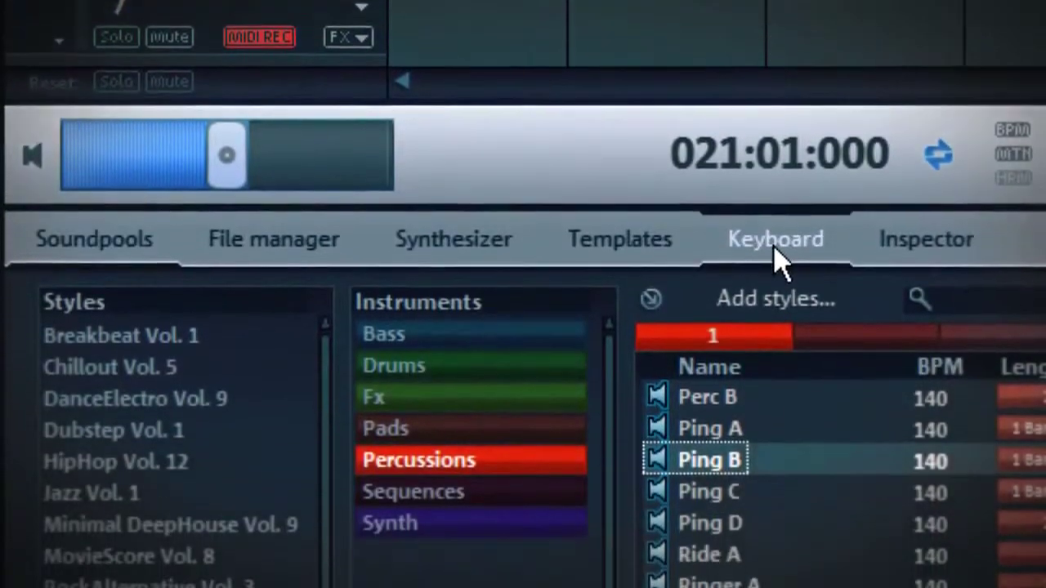
pyautogui.click(776, 260)
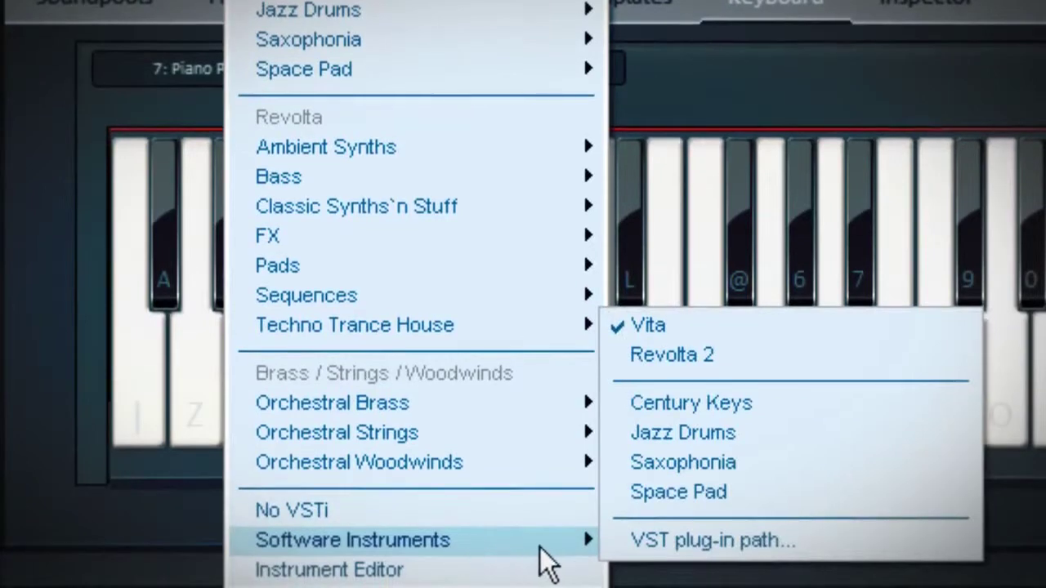
pyautogui.click(709, 362)
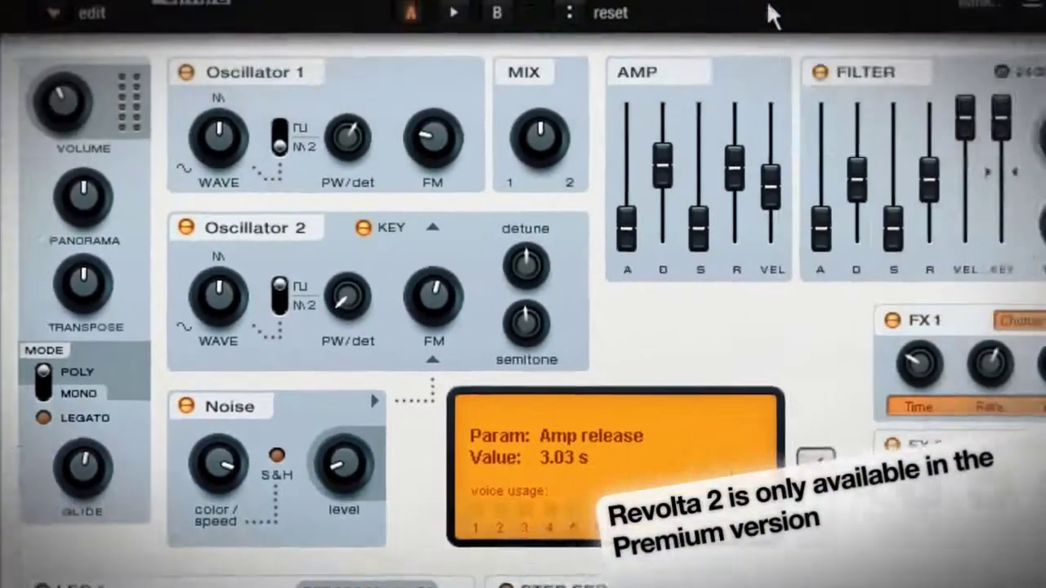
pyautogui.click(774, 0)
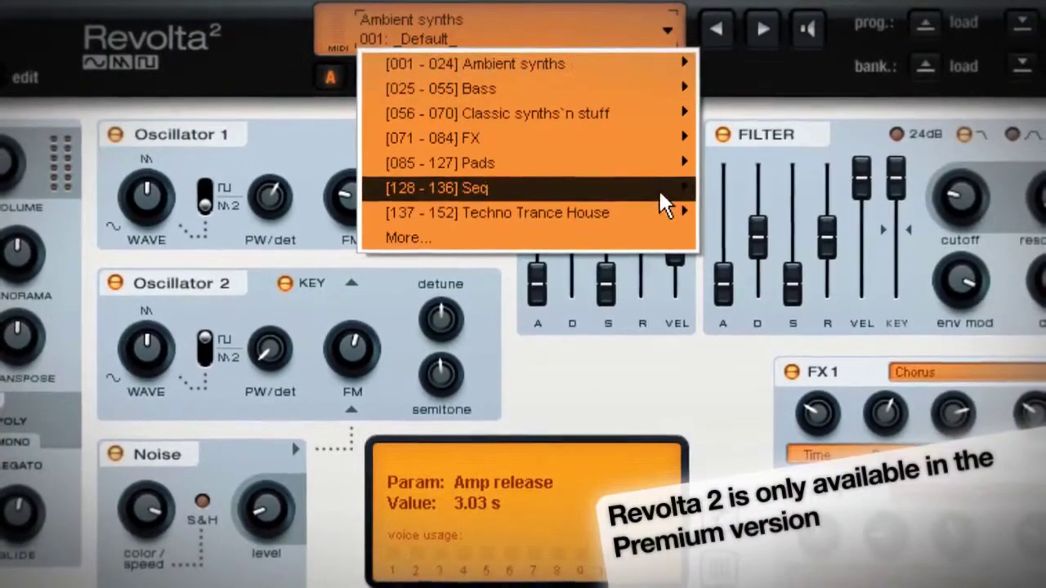
pyautogui.moveTo(666, 211)
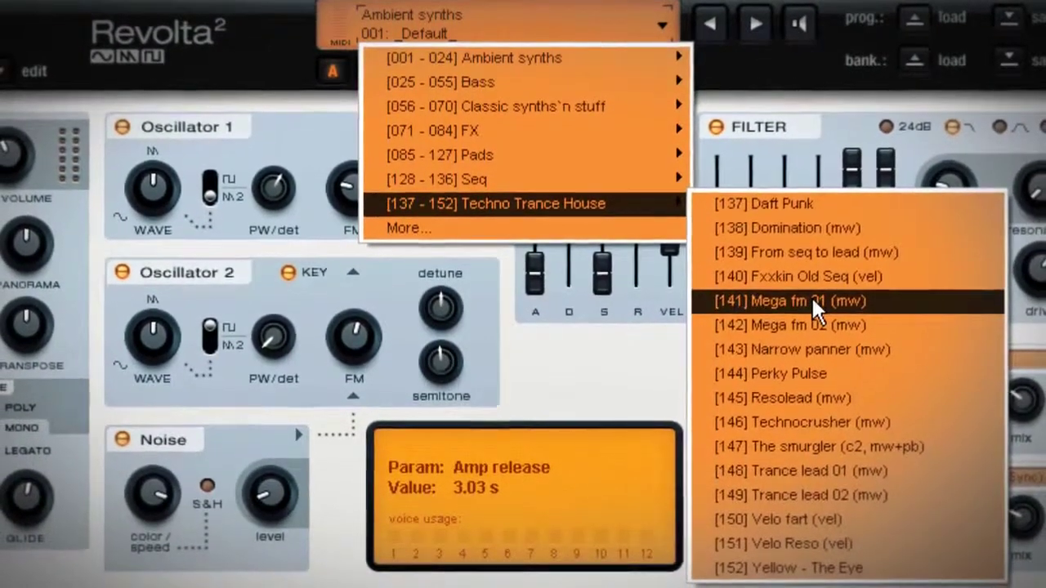
pyautogui.click(813, 300)
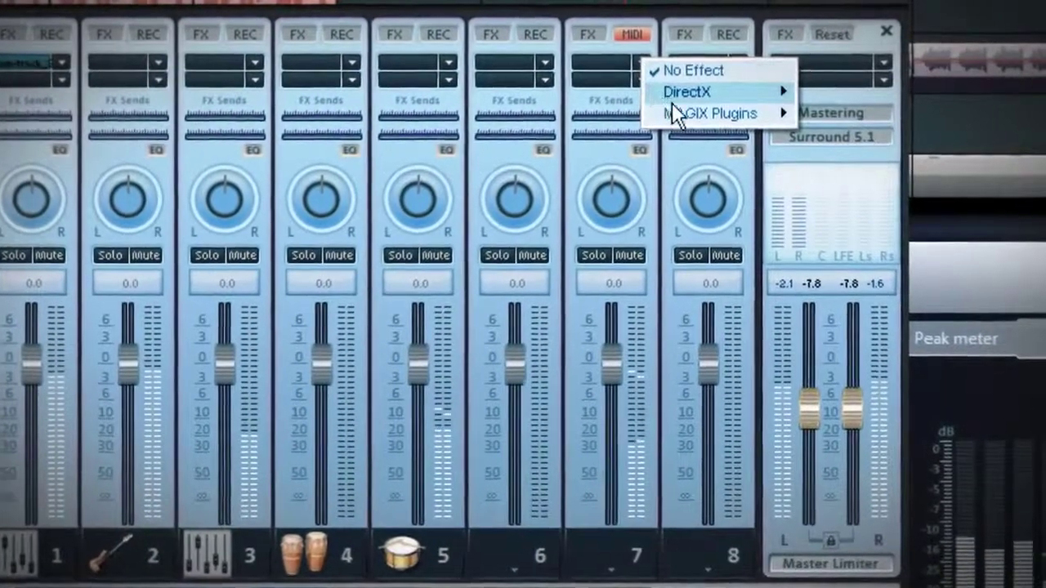
# - Insert VANDAL_SE on track 7 and load its MetalMotorCore amp preset
pyautogui.moveTo(735, 115)
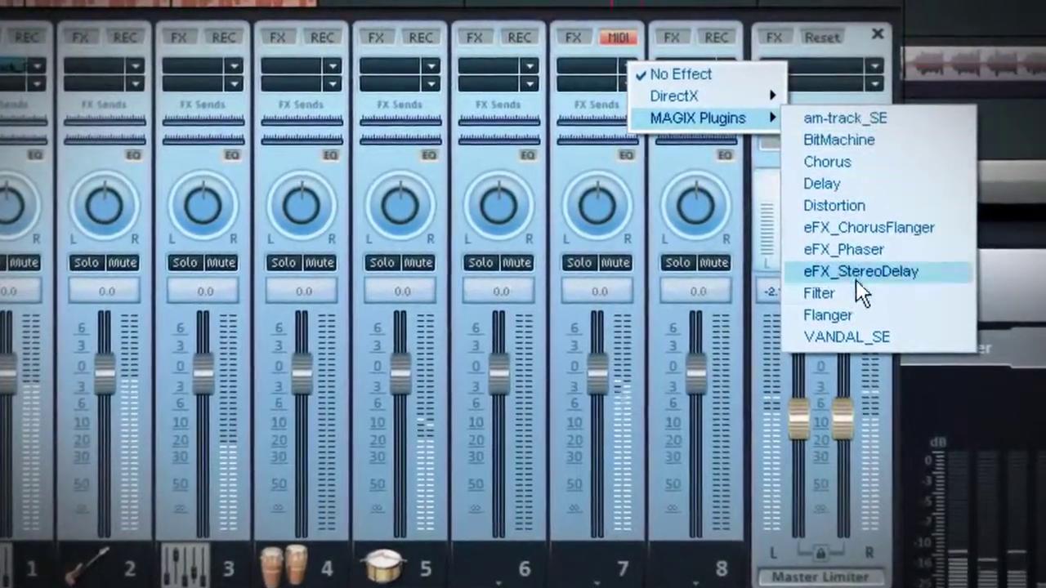
pyautogui.click(859, 337)
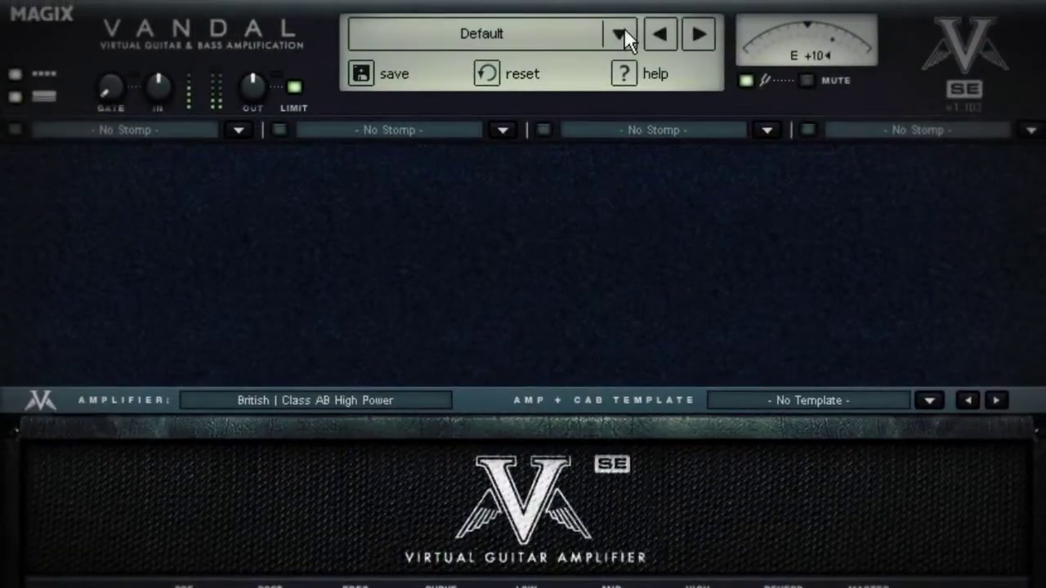
pyautogui.click(624, 33)
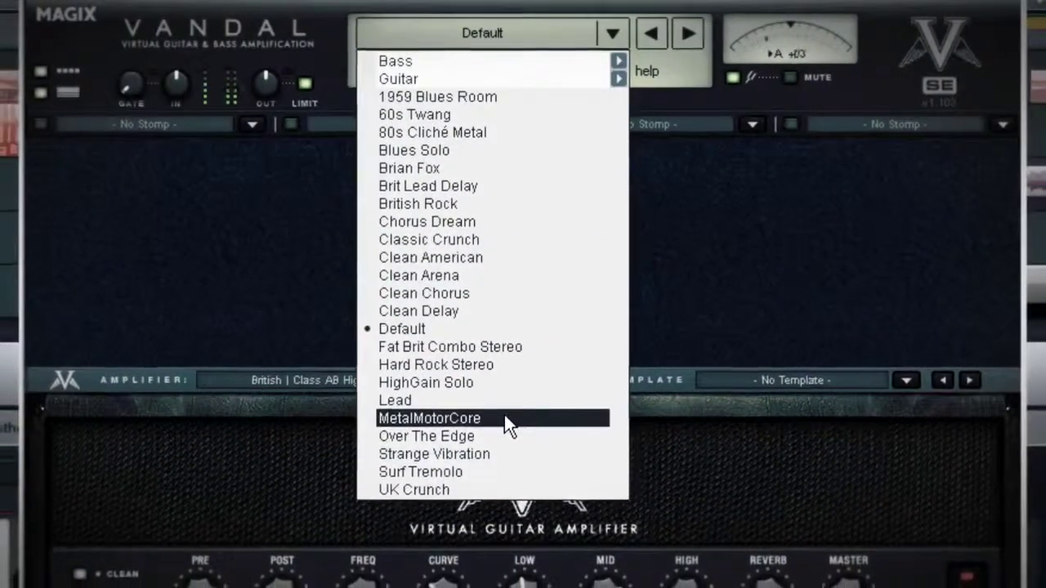
pyautogui.click(504, 413)
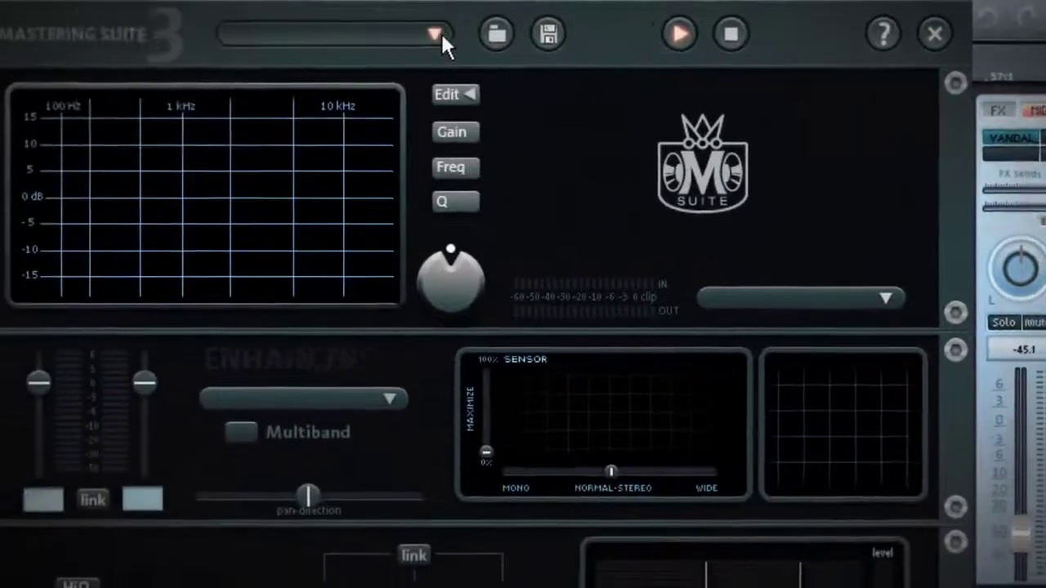
# - Choose the CD mastering preset from the Mastering Suite's preset list
pyautogui.click(440, 36)
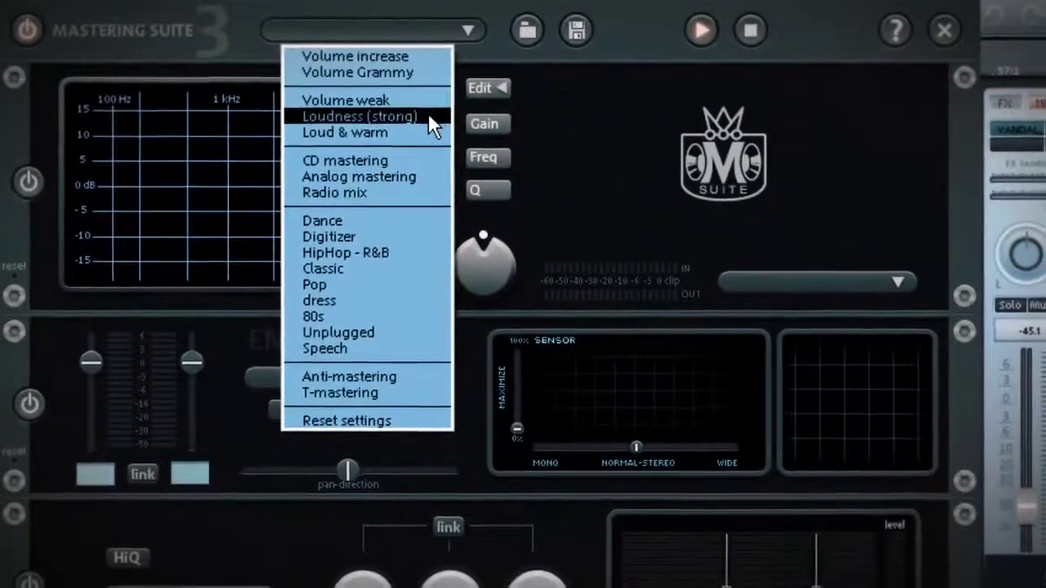
pyautogui.click(421, 156)
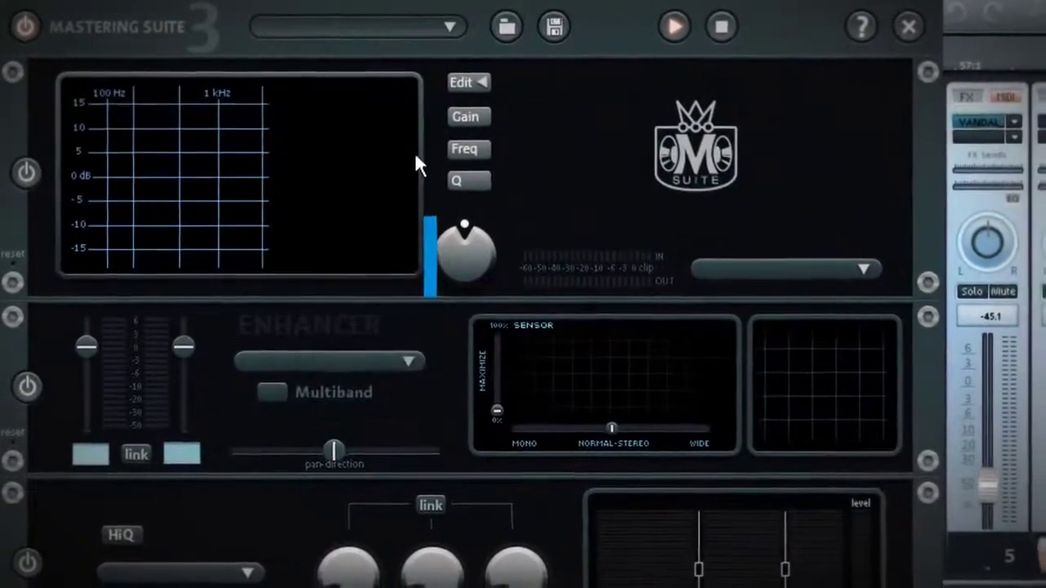